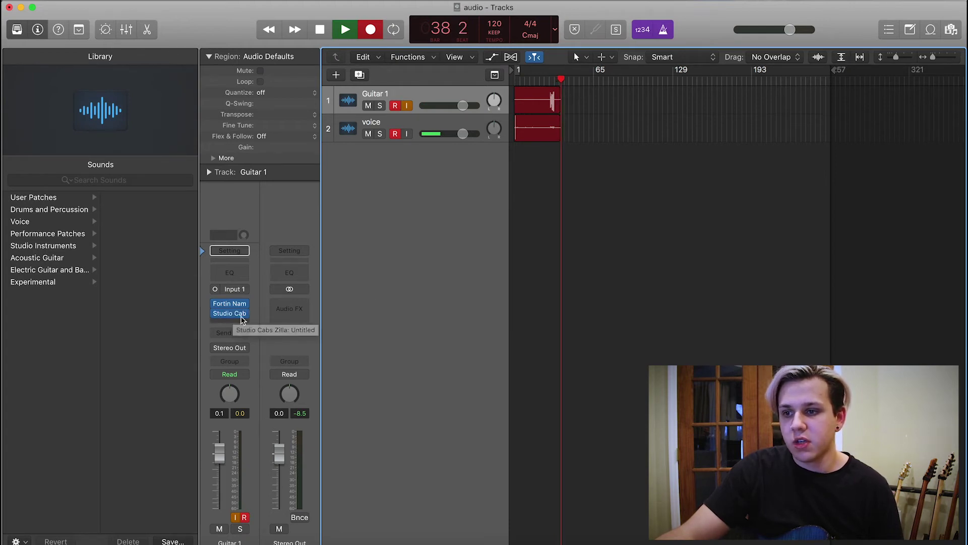
Open the Studio Cabs Zilla plug-in on the Guitar 1 track, look through its factory presets and enlarge the plug-in window.
key(v)
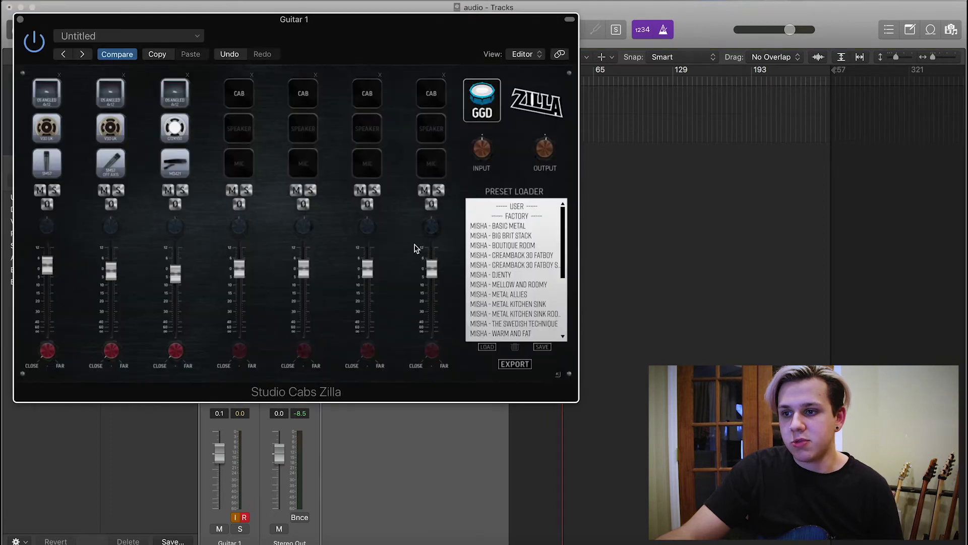
drag(384, 35, 460, 47)
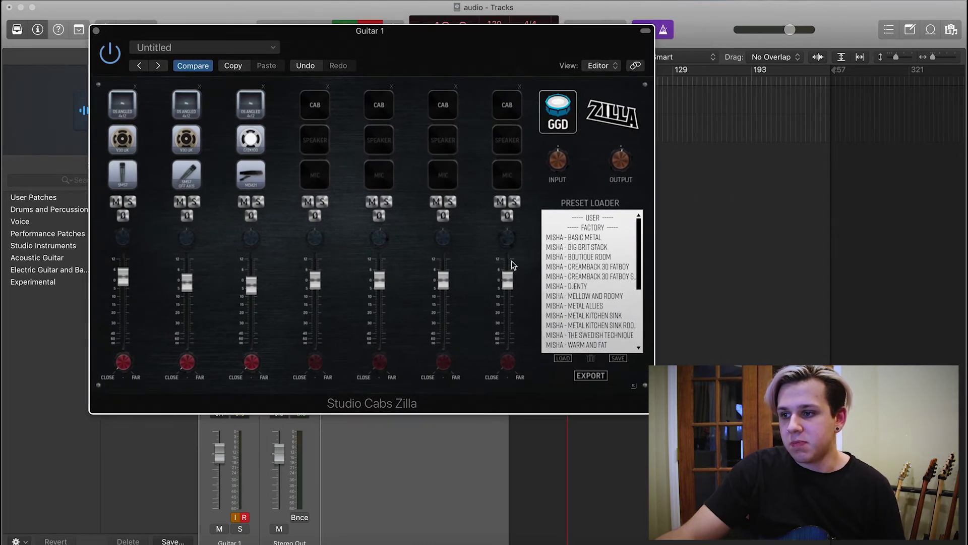
scroll(574, 319, down, 3)
scroll(574, 319, down, 8)
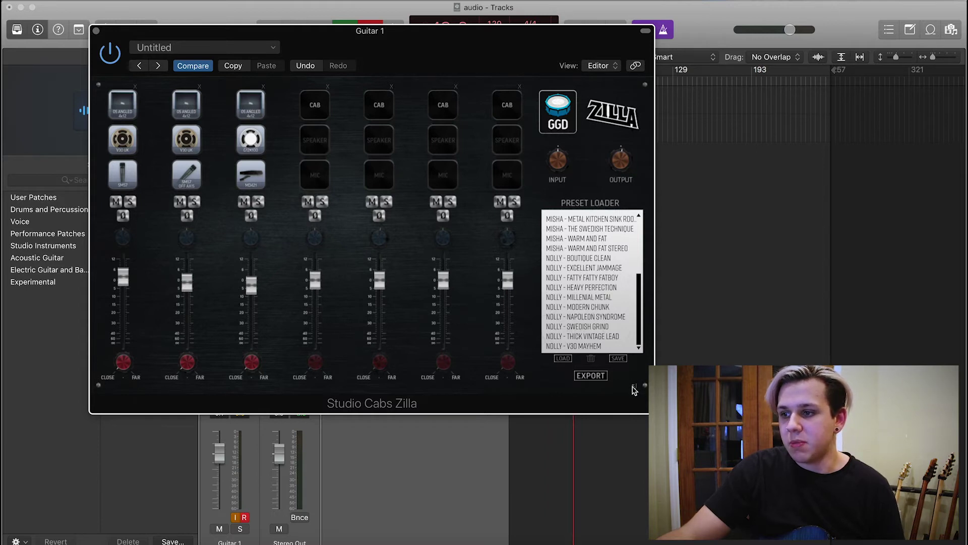
click(634, 387)
drag(568, 59, 507, 47)
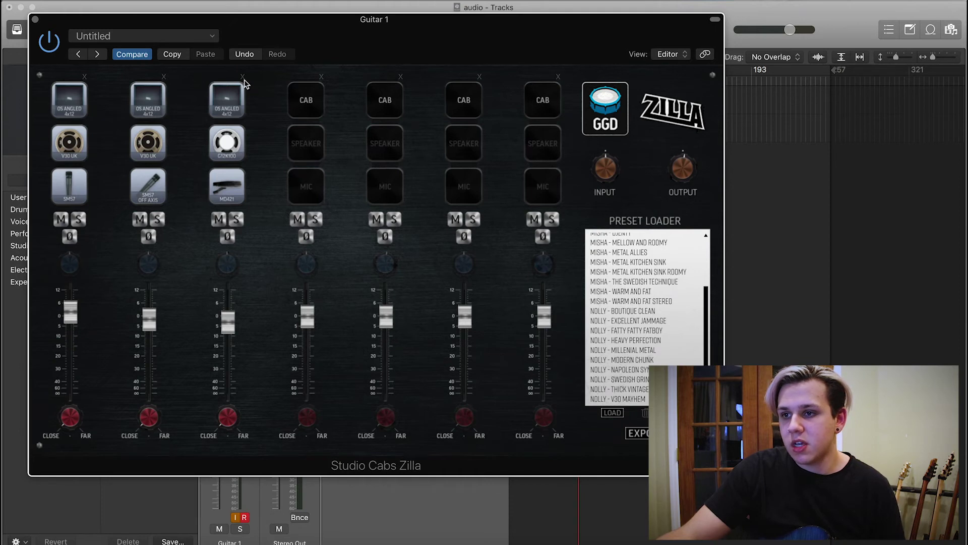
Clear the second and third cabinet channels and select the OS Angled 4x12 cab for the first channel.
click(164, 77)
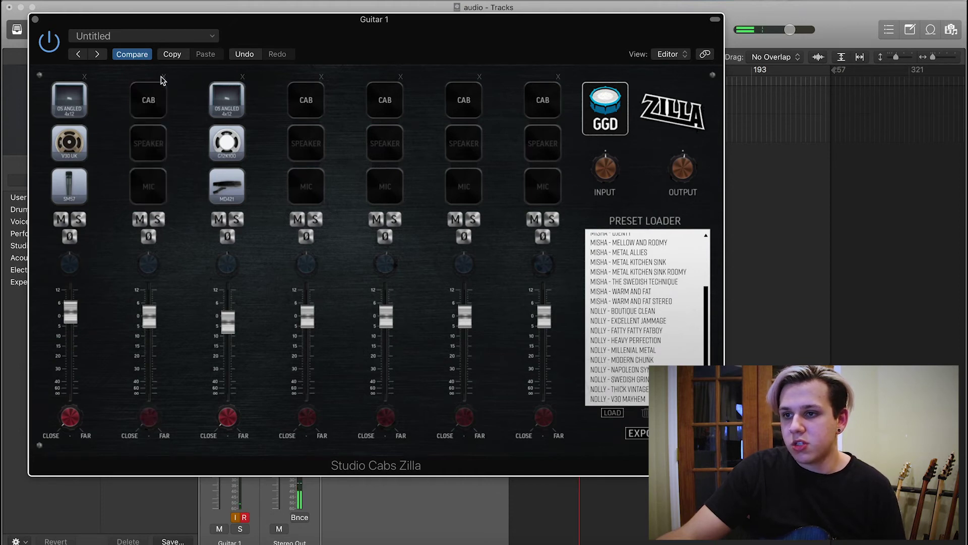
click(243, 77)
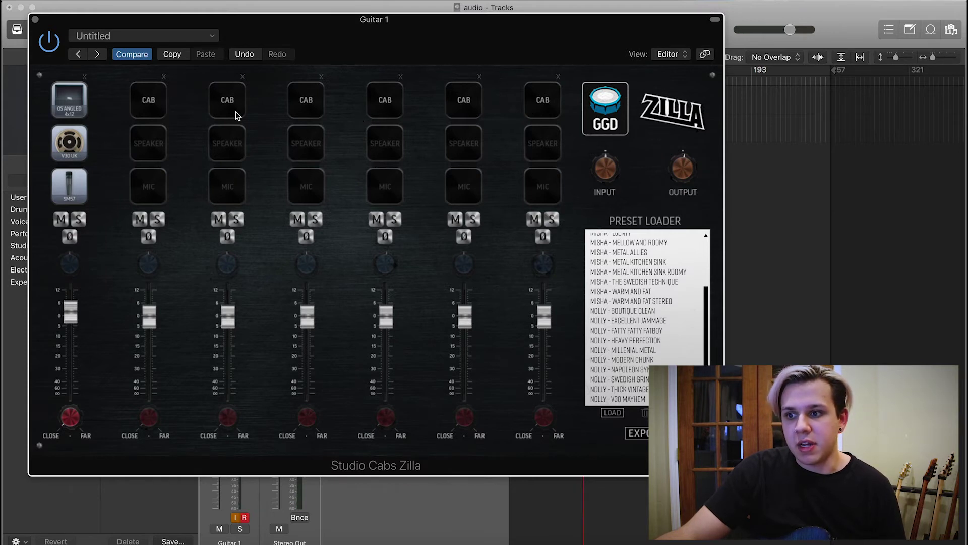
click(78, 109)
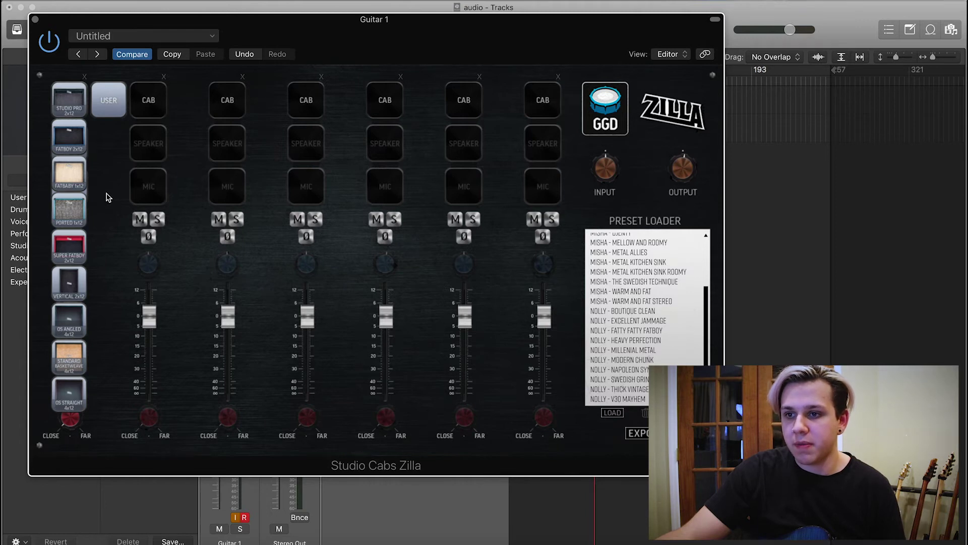
click(69, 320)
Try the G12K100 speaker on the first channel, and switch back to the V30 UK speaker.
click(68, 142)
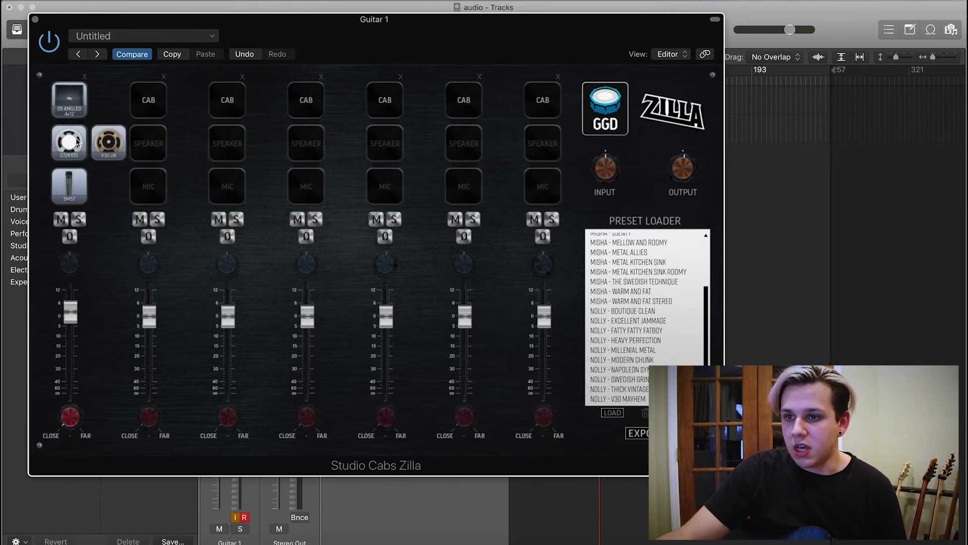
click(77, 142)
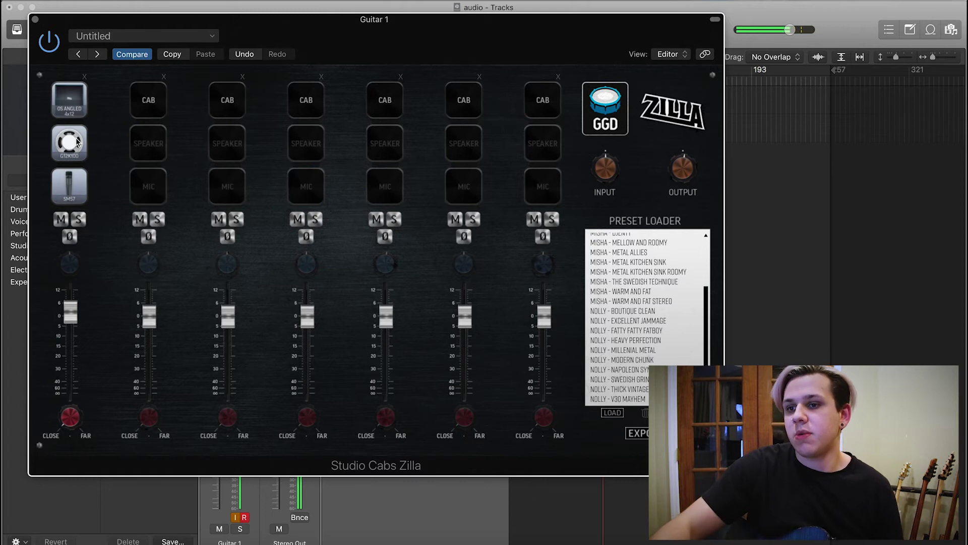
click(77, 142)
click(109, 142)
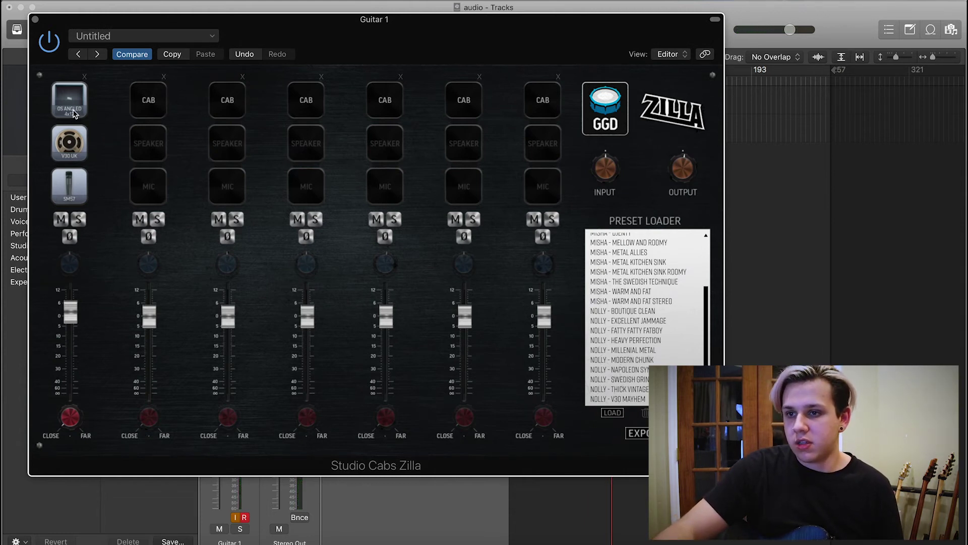
Try the R88 (Room) mic on the first channel, and switch back to the SM57.
click(71, 186)
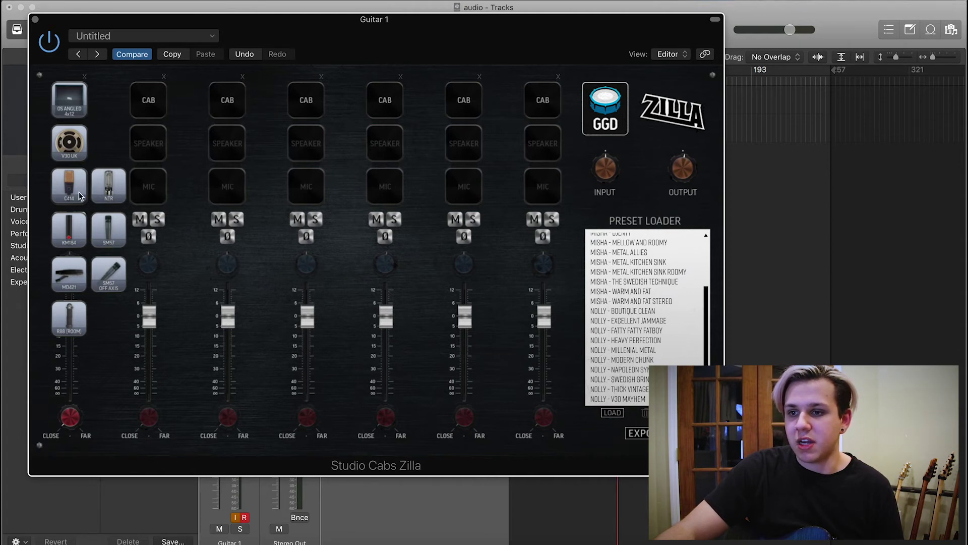
click(74, 324)
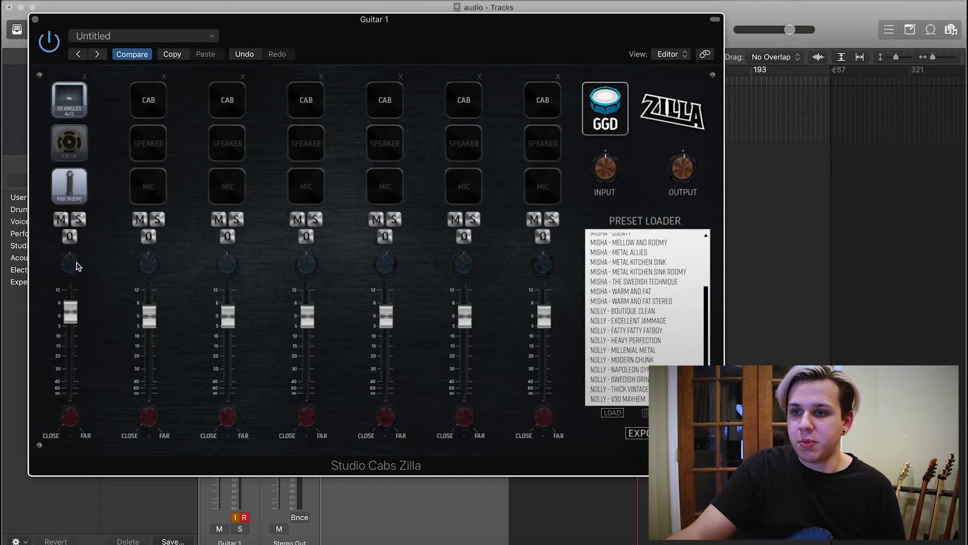
click(64, 195)
click(113, 237)
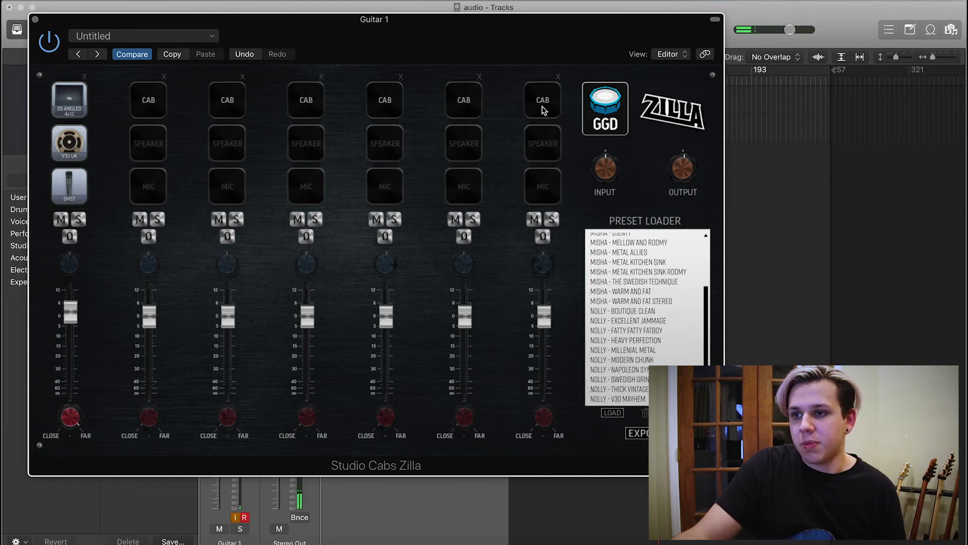
Load the OS Angled 4x12 cab with the G12K100 speaker on the second channel and raise its fader slightly above 0.
click(146, 104)
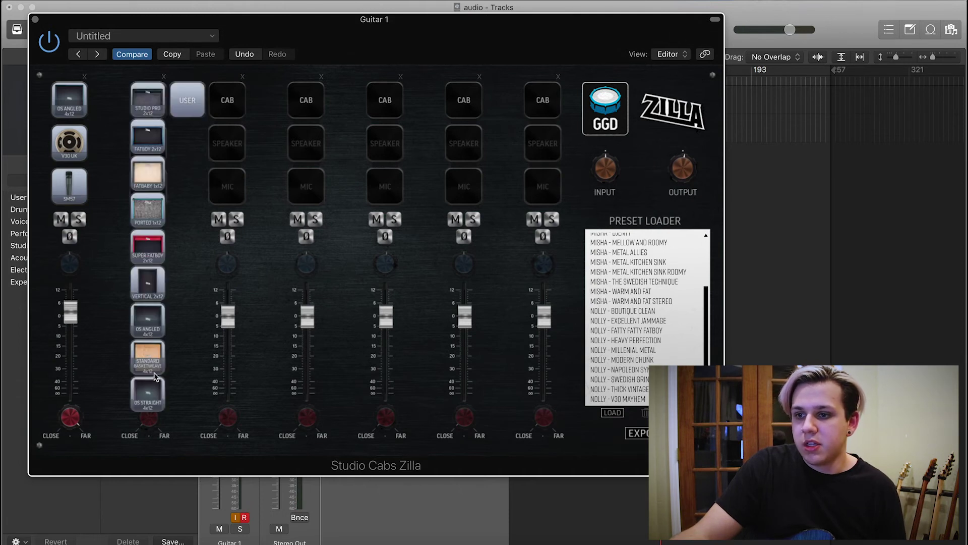
click(157, 401)
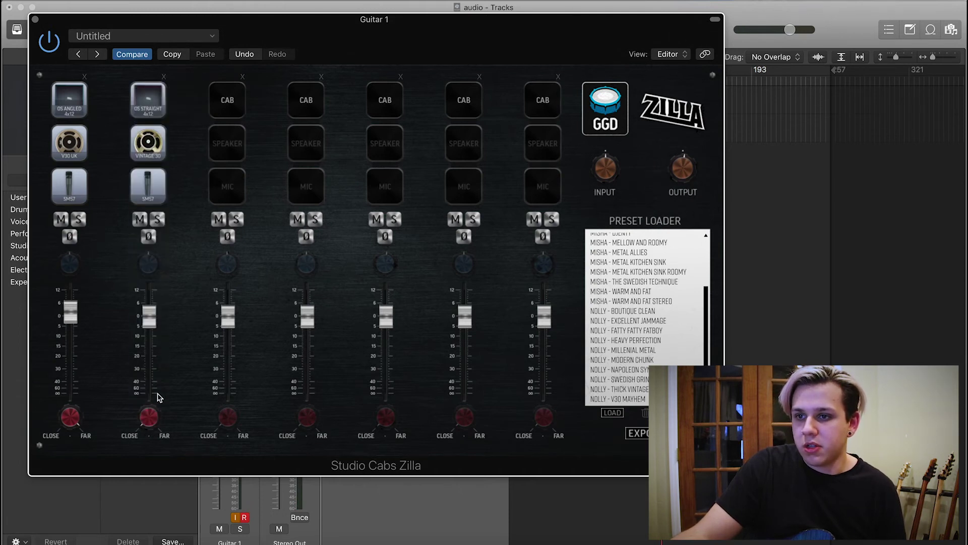
click(155, 147)
click(153, 109)
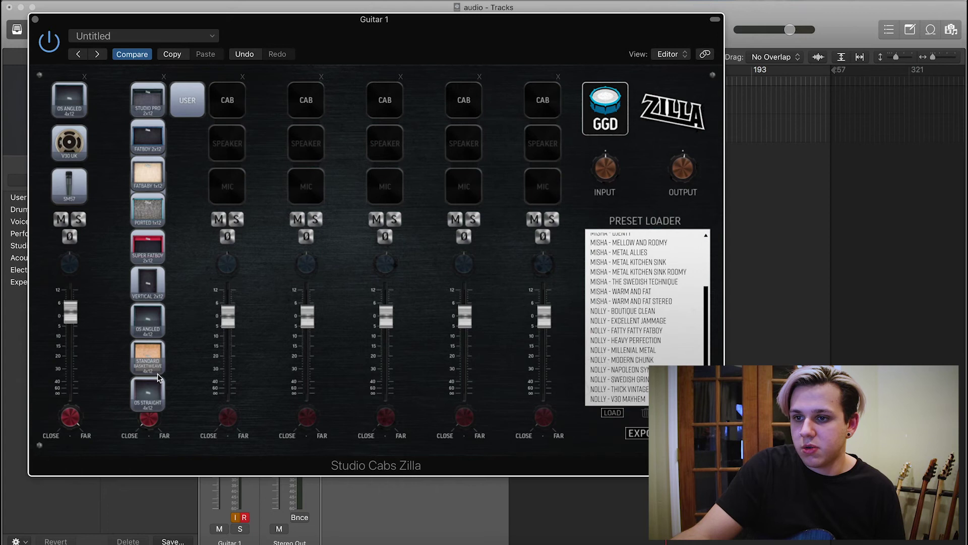
click(157, 329)
click(155, 145)
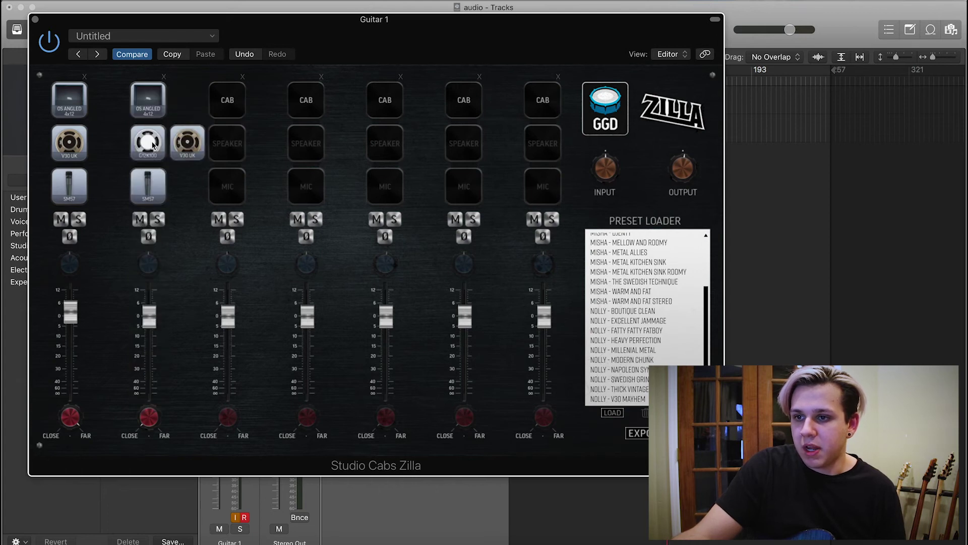
click(154, 145)
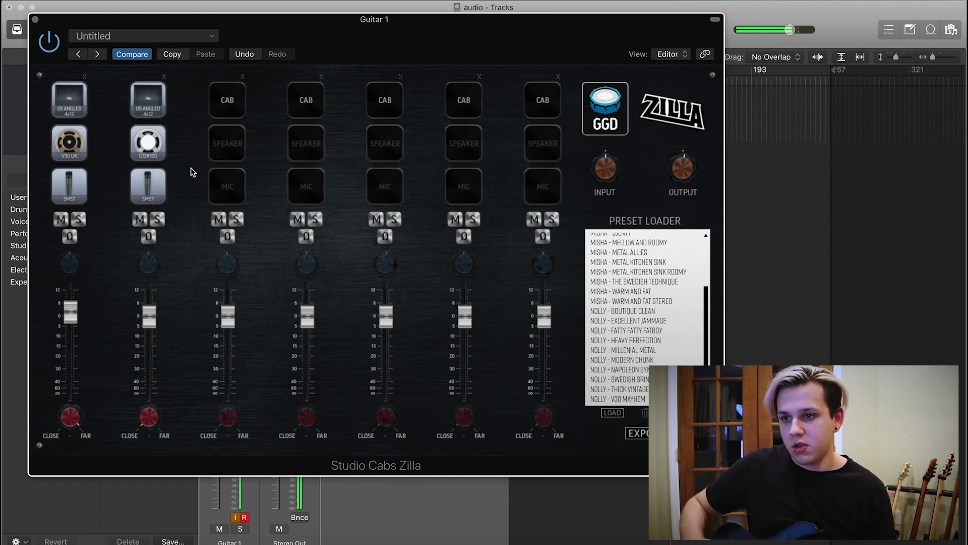
drag(148, 306, 149, 317)
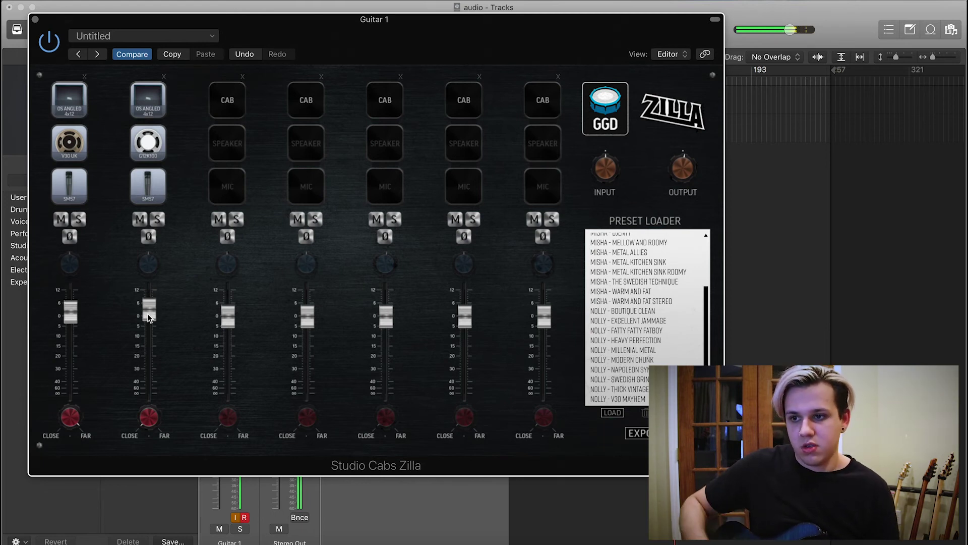
Set the second channel to the V30 UK speaker with the SM57 Off Axis mic and lower its fader slightly below 0.
click(148, 151)
click(183, 152)
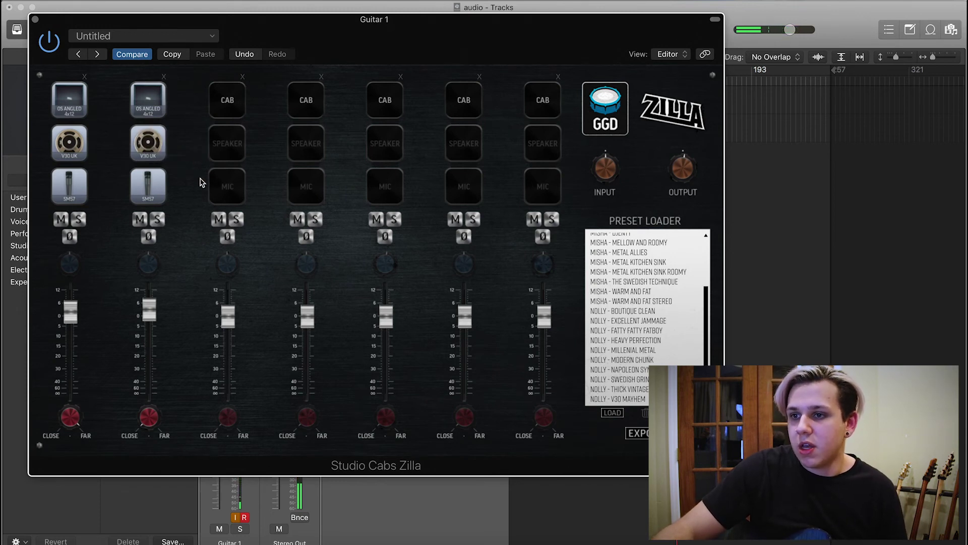
click(153, 187)
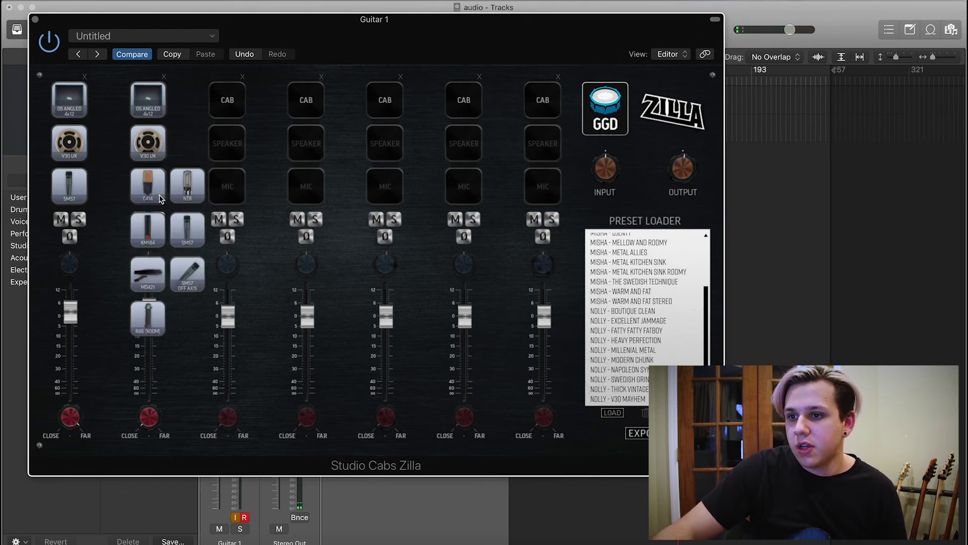
click(190, 272)
drag(152, 319, 154, 333)
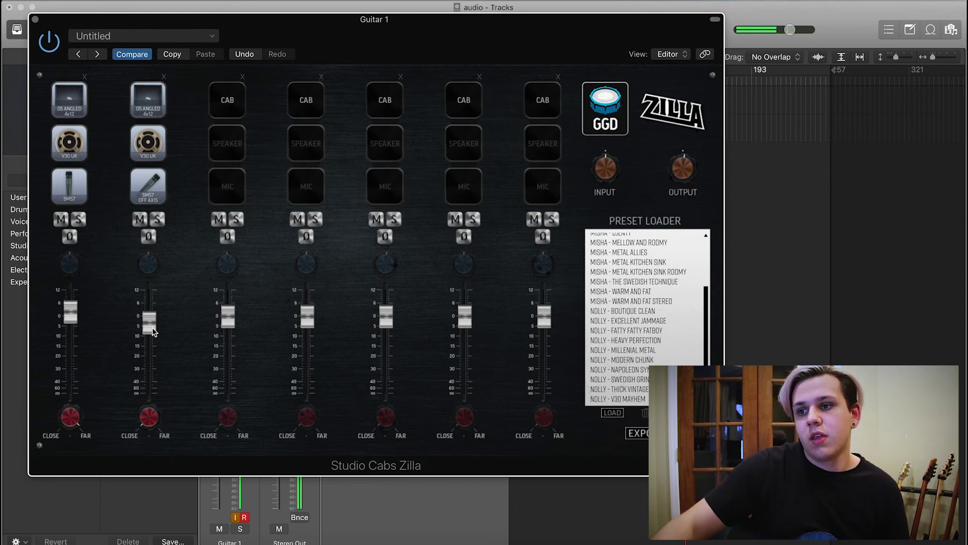
Load the OS Angled 4x12 cab on the third channel and set its mic to R88 (Room).
click(230, 100)
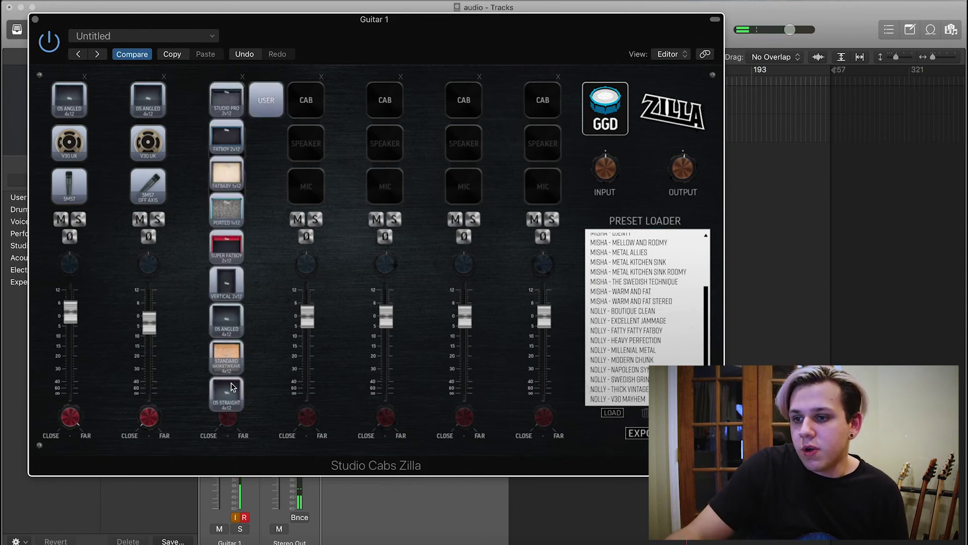
click(234, 331)
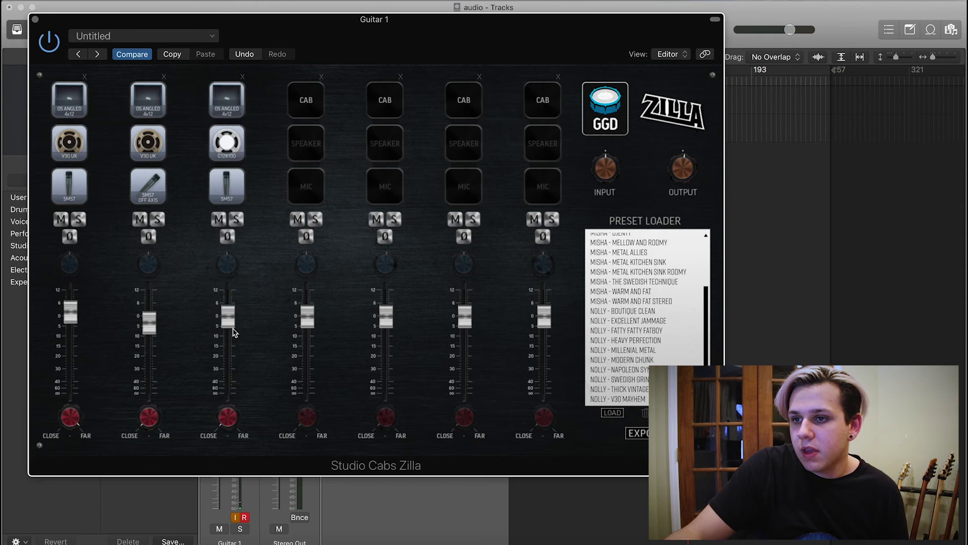
click(232, 188)
click(228, 316)
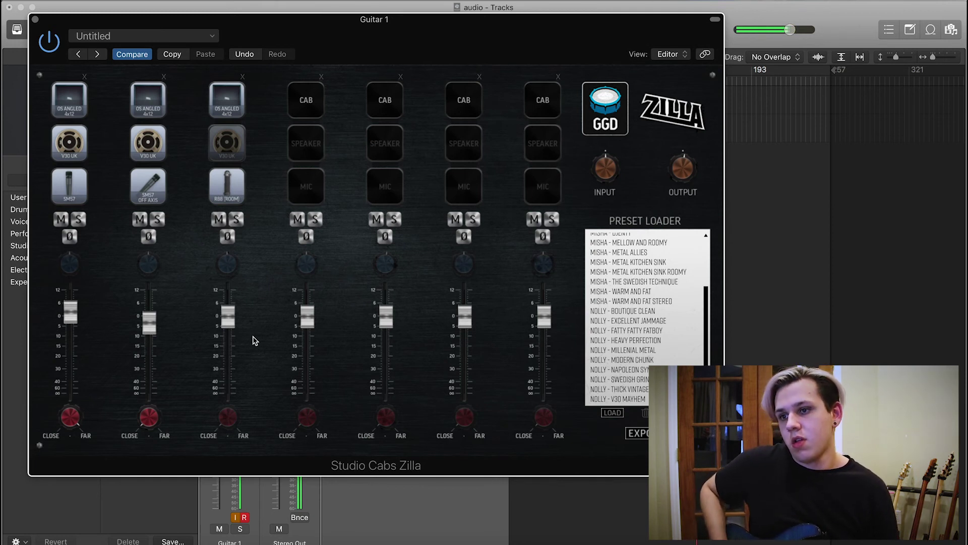
Load the factory preset Misha - Metal Kitchen Sink Roomy, abandoning the current settings.
scroll(661, 333, up, 5)
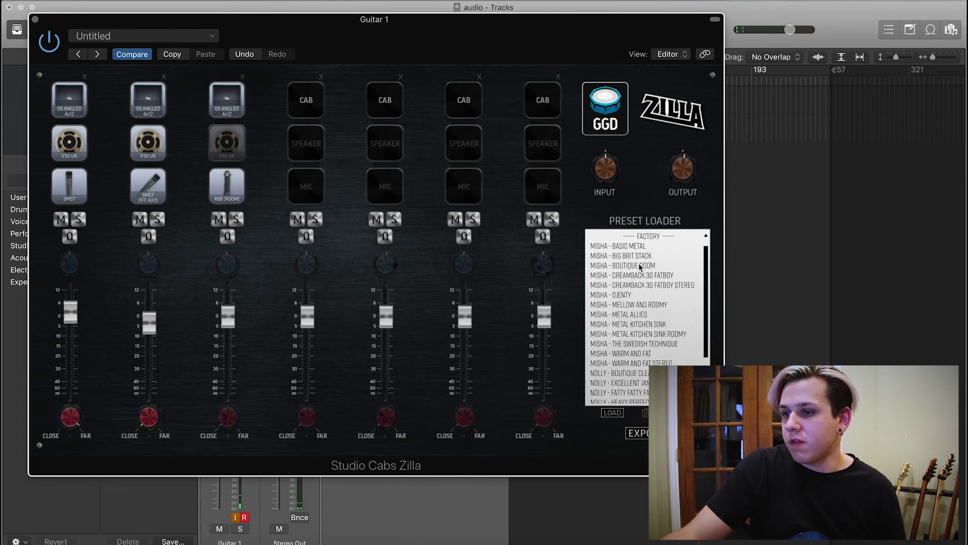
scroll(638, 262, down, 3)
scroll(619, 306, down, 3)
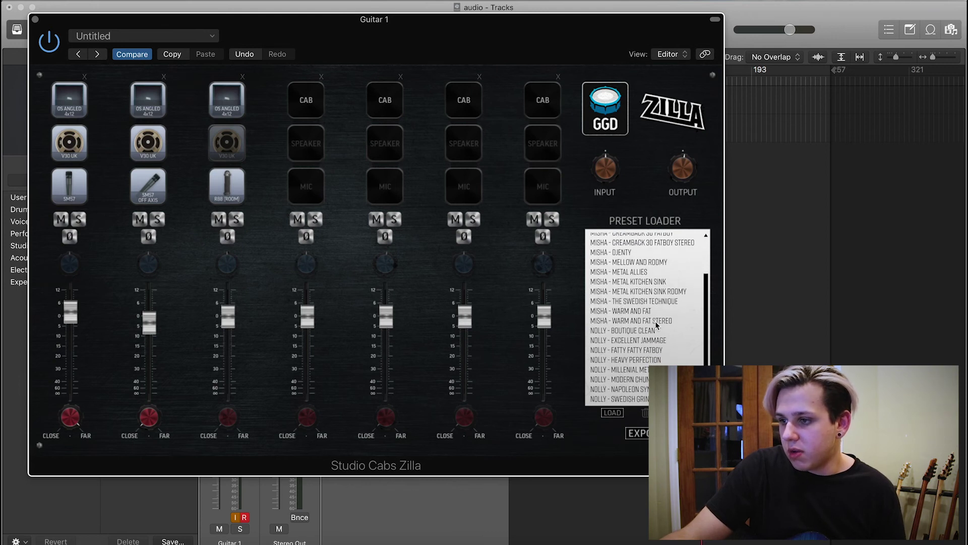
scroll(658, 312, down, 1)
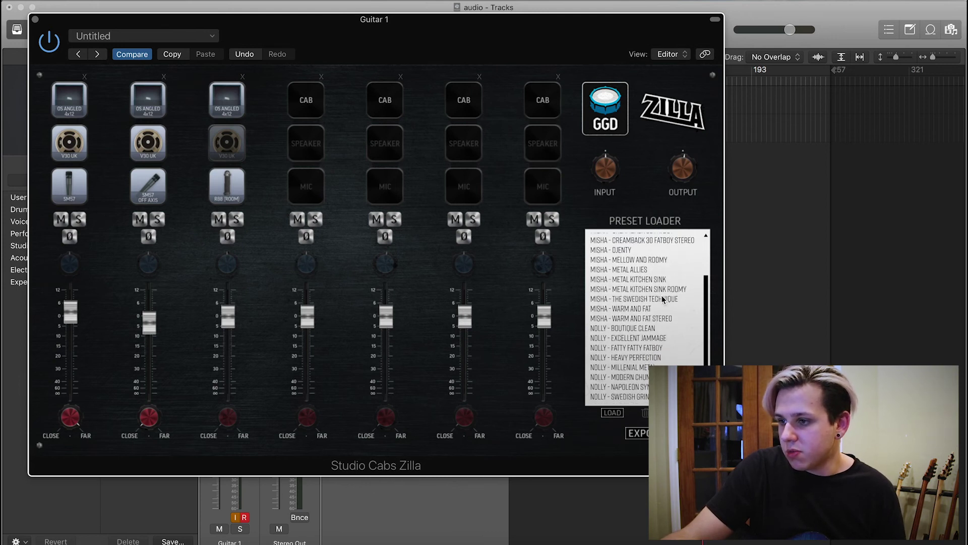
double_click(663, 290)
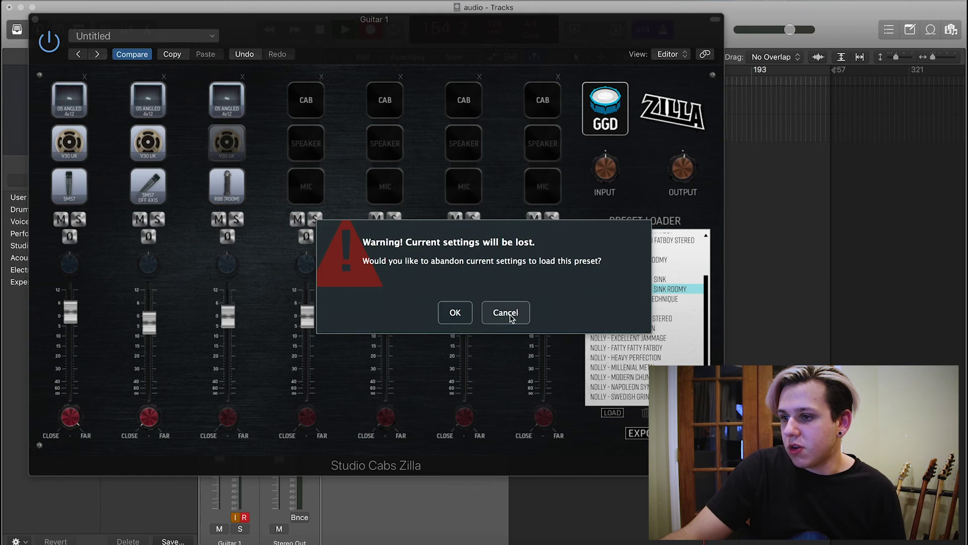
click(457, 311)
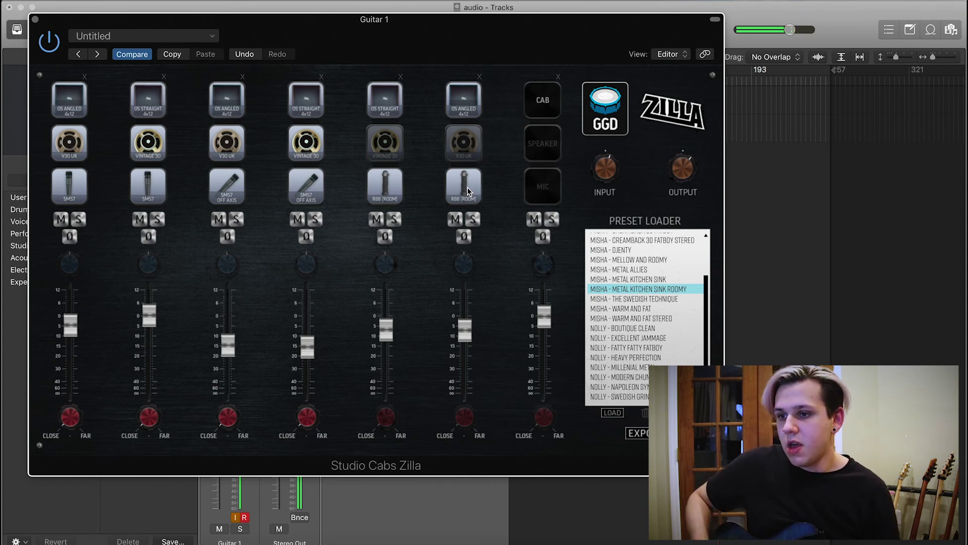
Remove the room mics by clearing the fifth and sixth channels, and view the cabinet choices for the fifth channel.
click(401, 77)
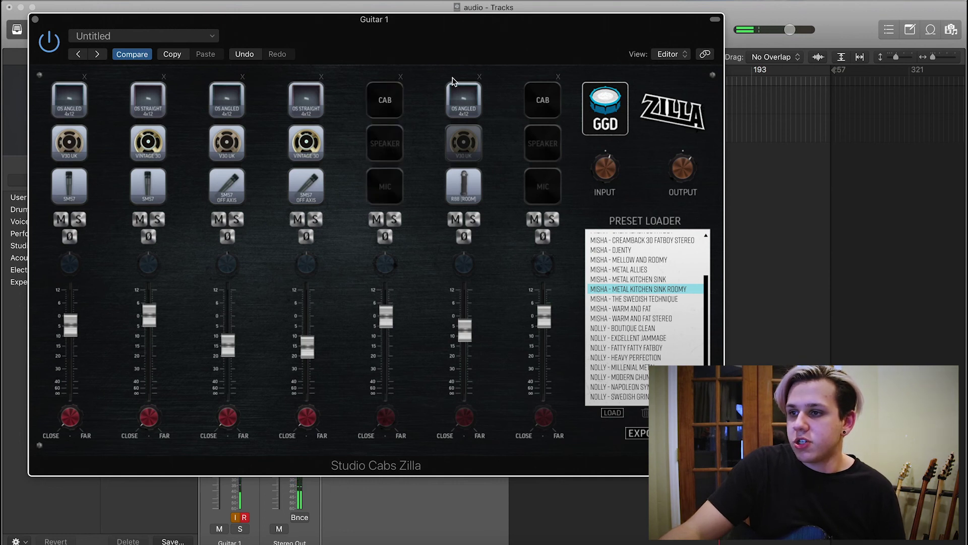
click(480, 77)
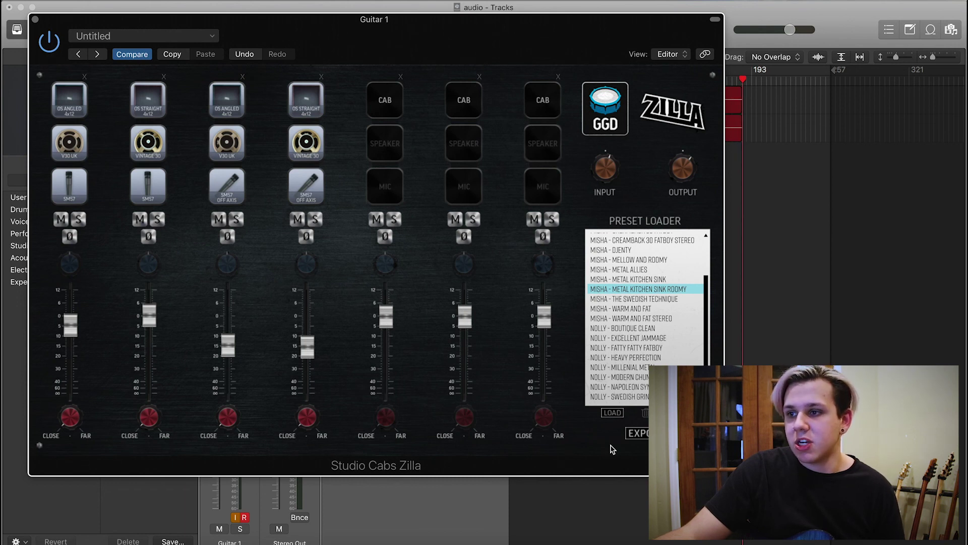
click(395, 110)
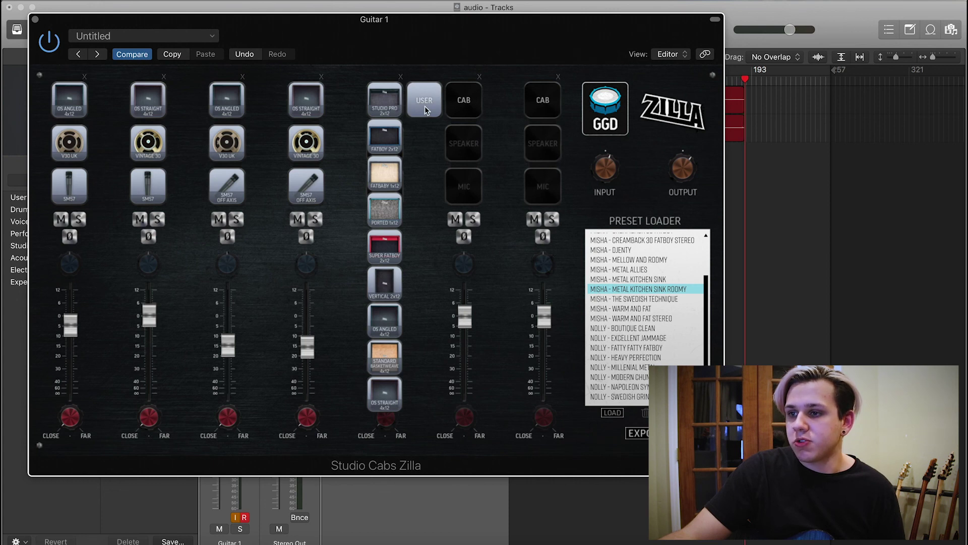
click(432, 146)
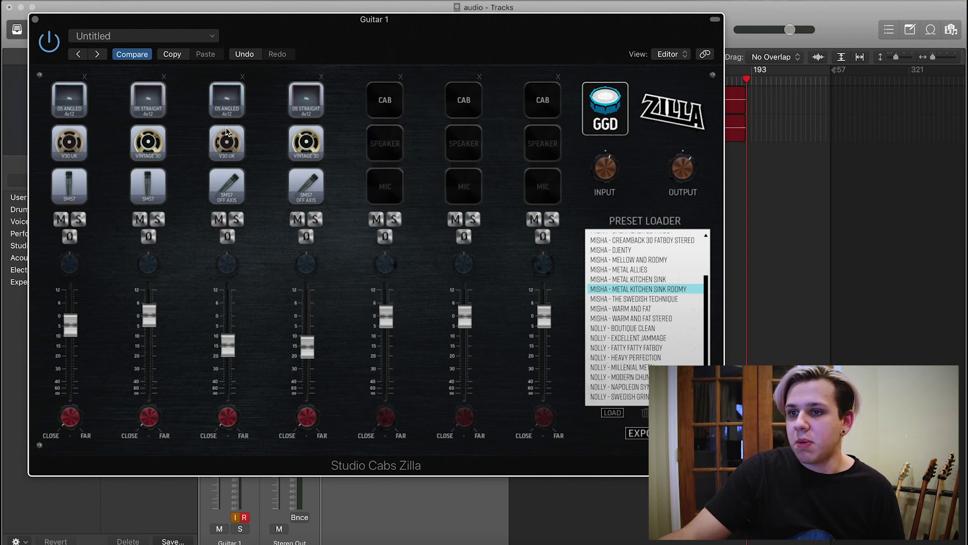